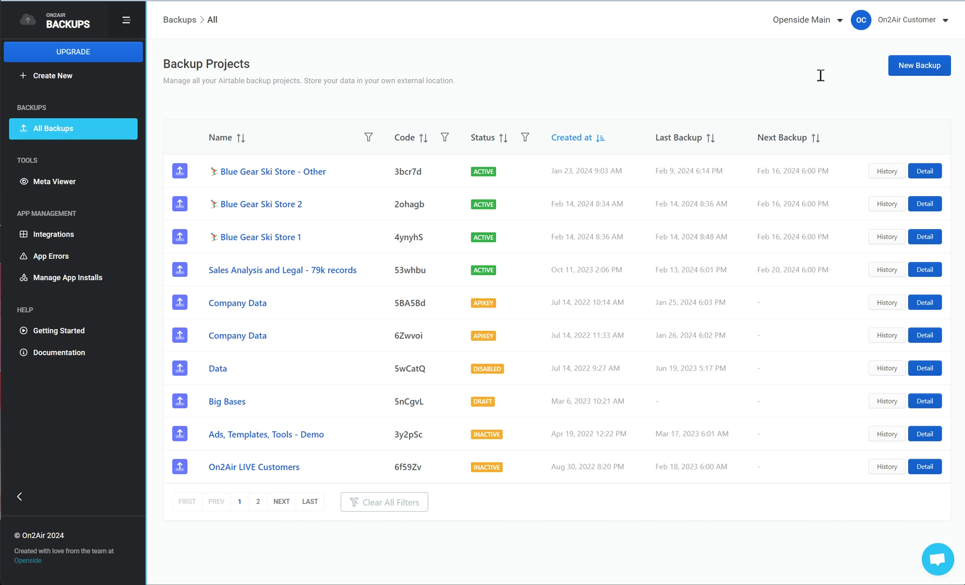
left_click(915, 26)
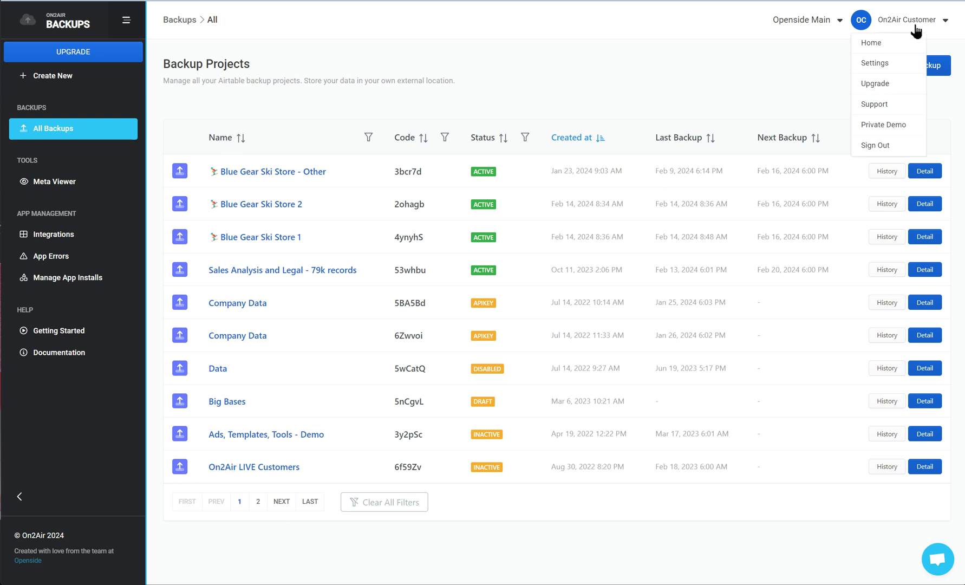
left_click(756, 76)
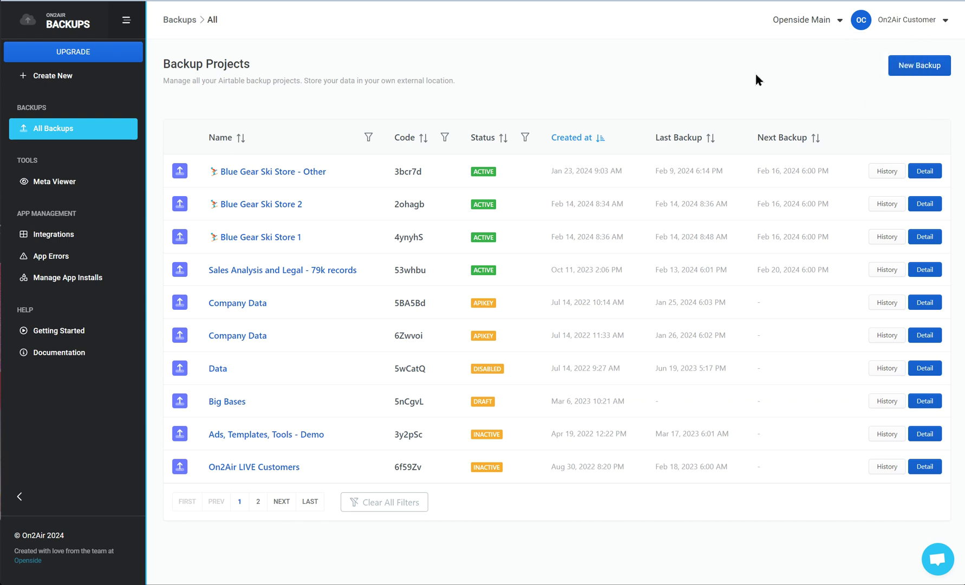
Create a new backup project and choose Google Drive Connection - HW NEW as its storage connection.
left_click(913, 67)
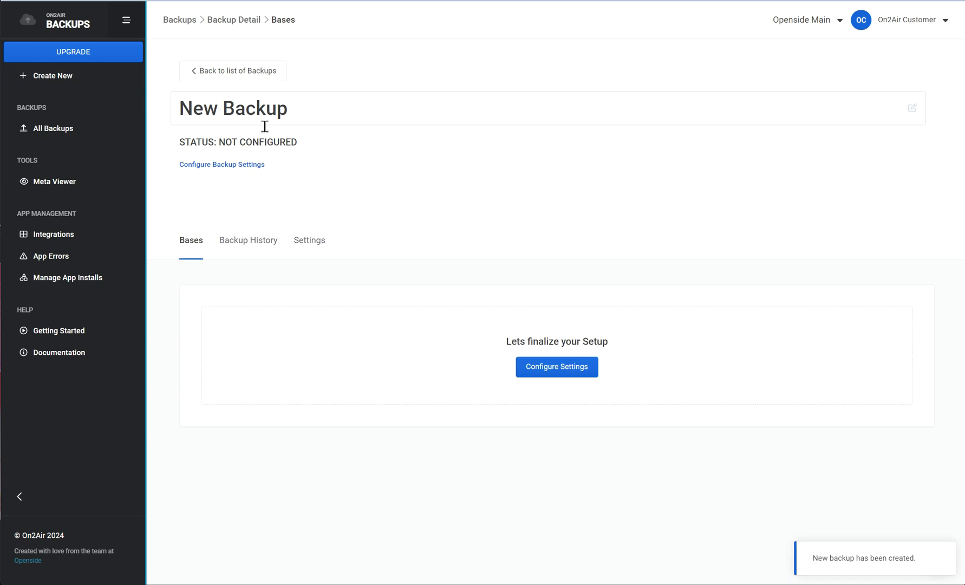
left_click(576, 374)
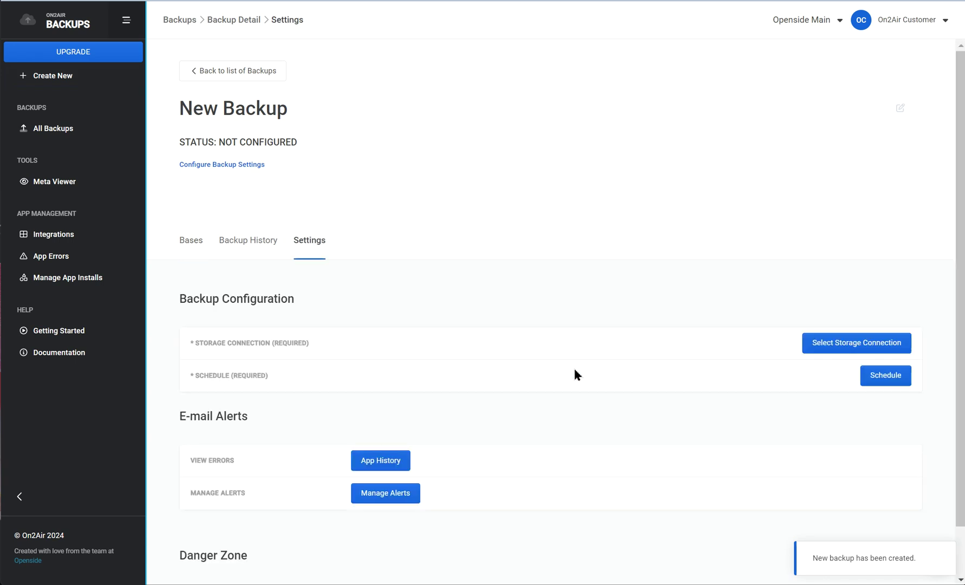
left_click(841, 345)
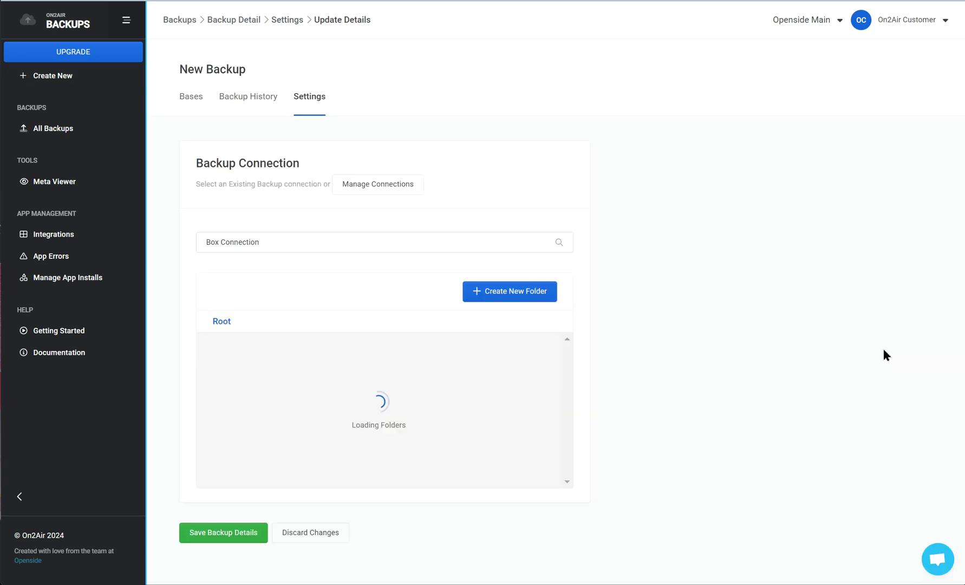
left_click(431, 250)
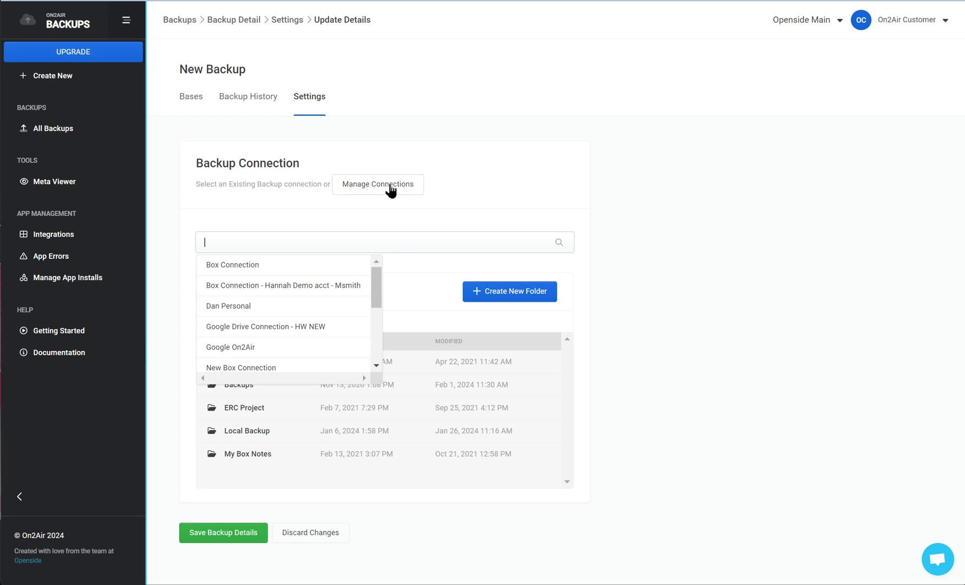
left_click(320, 328)
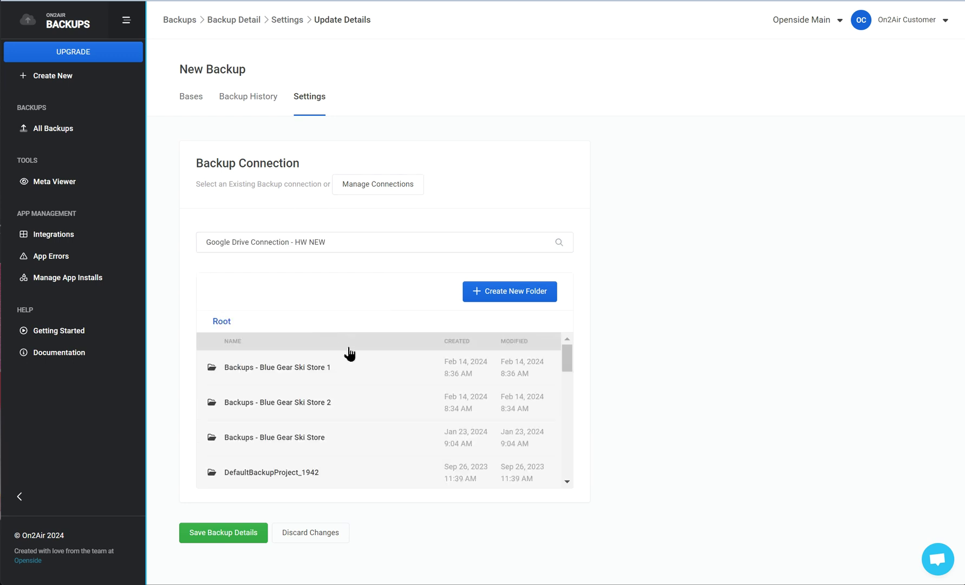
Create a storage folder named Backups 1 in the root and save it as the backup destination.
left_click(523, 300)
left_click(467, 198)
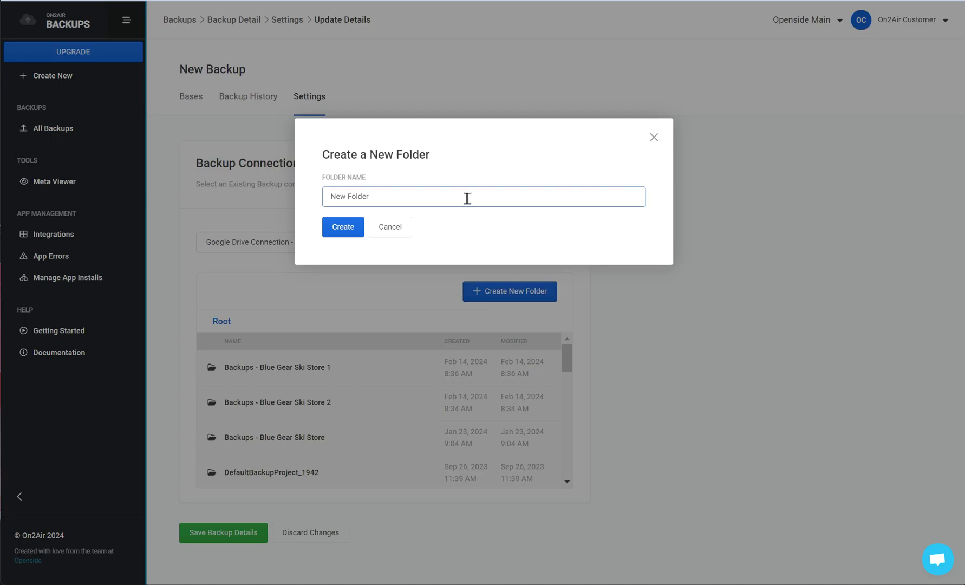
type("Backups 1")
left_click(343, 229)
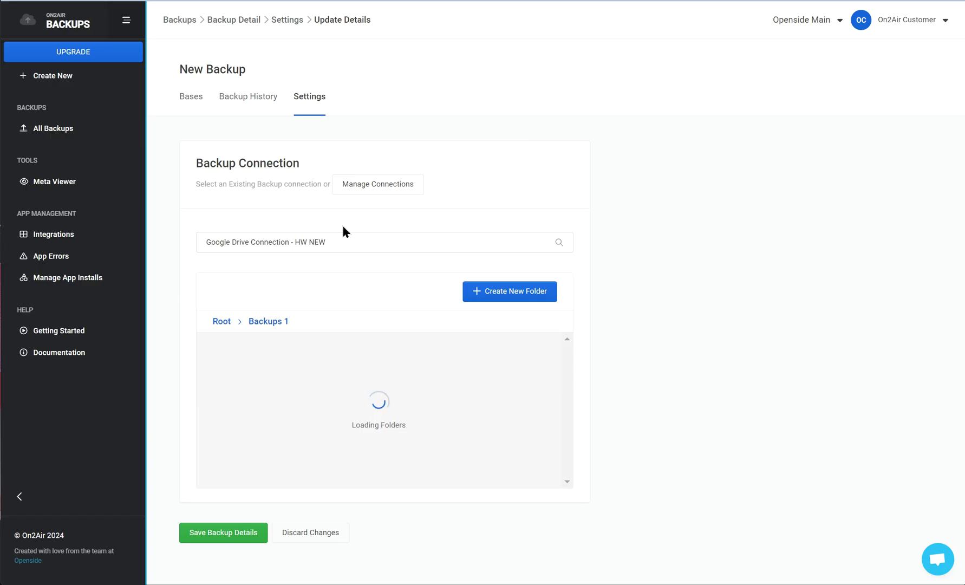
left_click(244, 536)
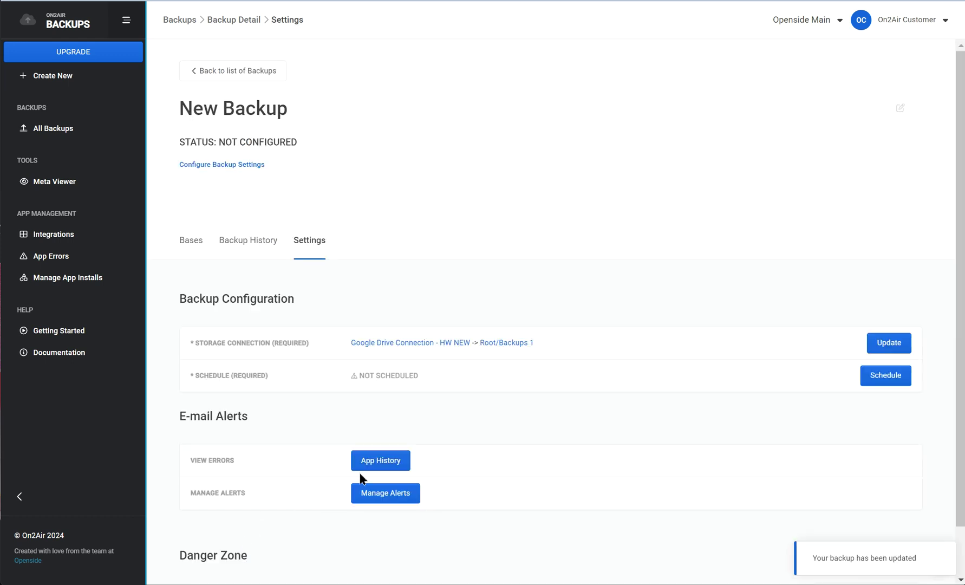
Schedule the backup to run weekly on Saturday.
left_click(887, 382)
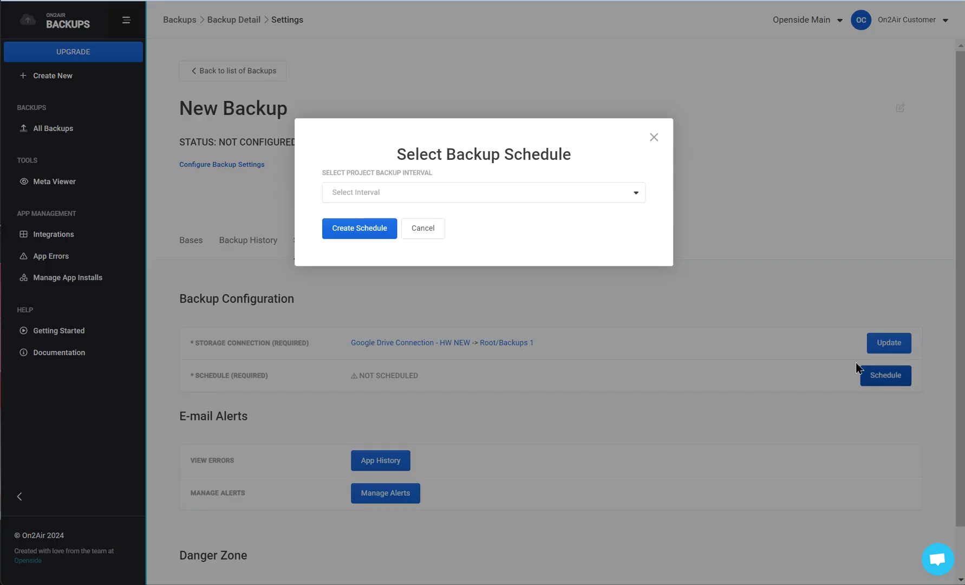
left_click(415, 199)
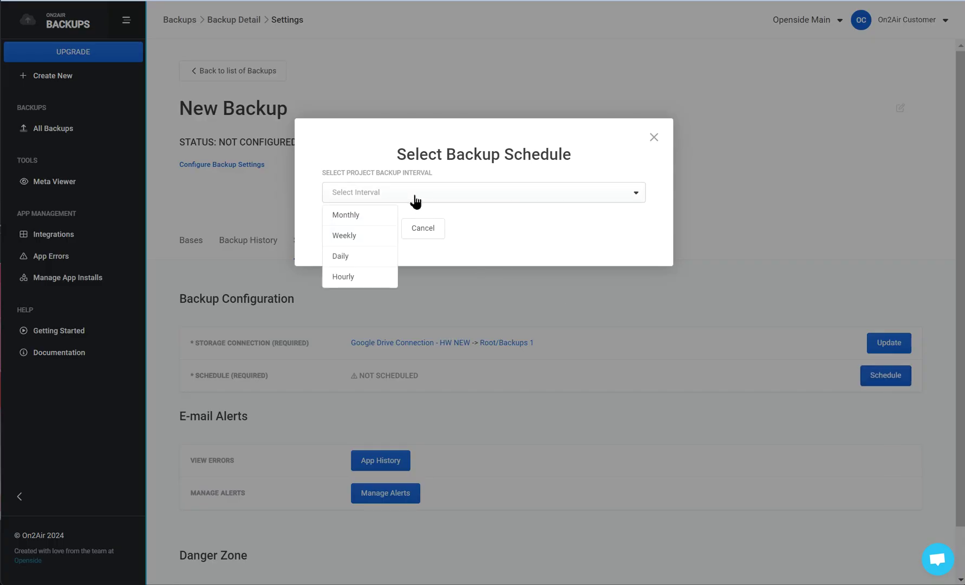
left_click(376, 238)
left_click(417, 237)
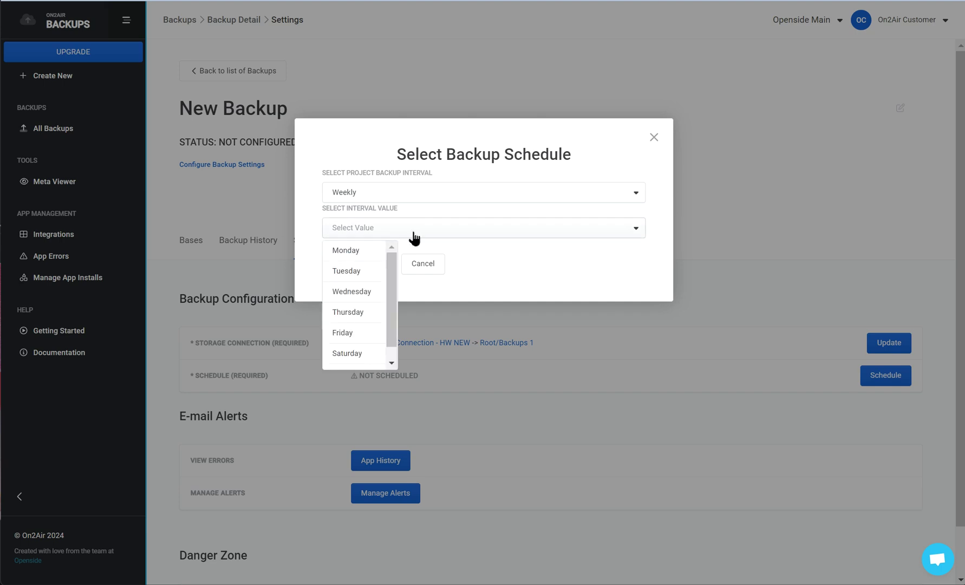
left_click(367, 357)
left_click(382, 268)
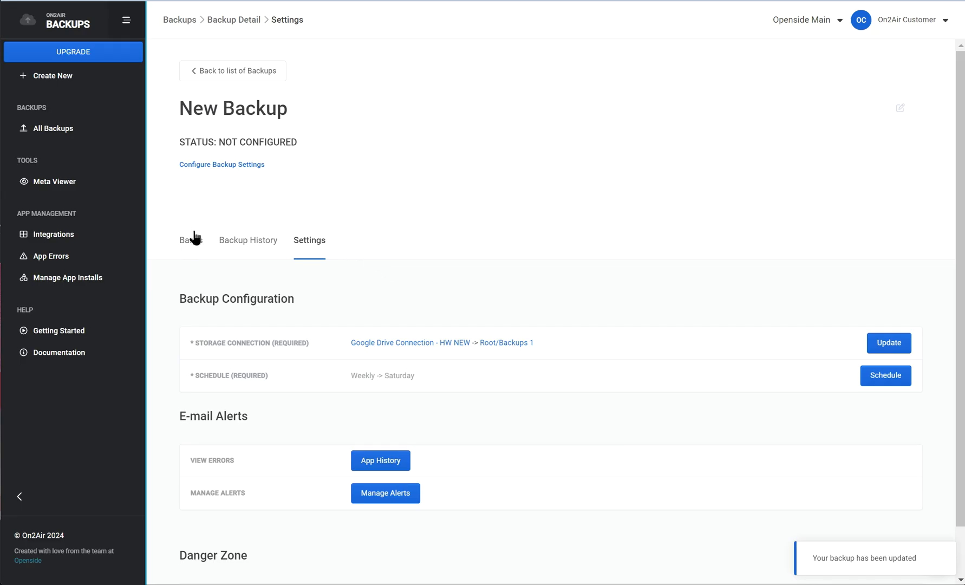
Add the Ecommerce Product and Orders - DEMO base from Airtable Connection - Main account to the backup.
left_click(194, 250)
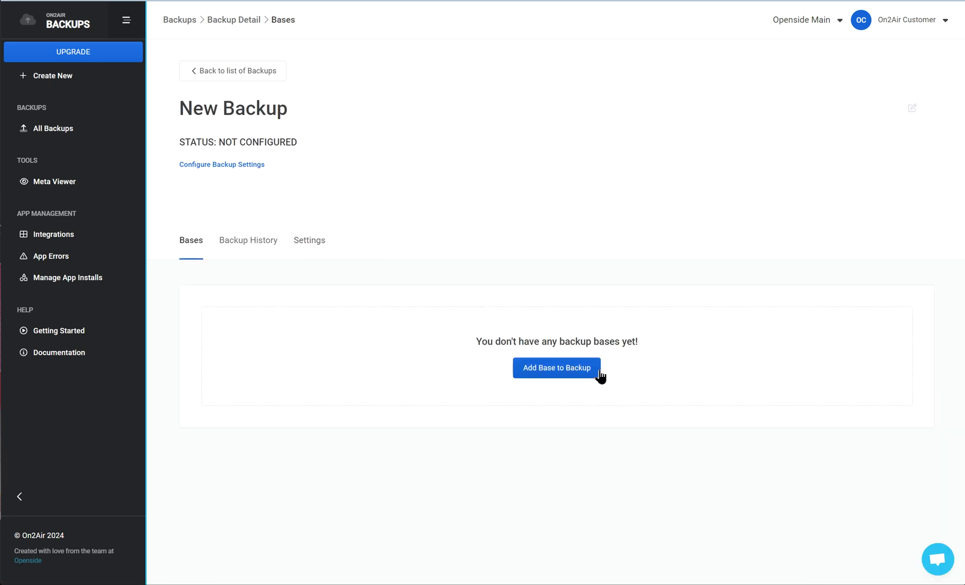
left_click(579, 371)
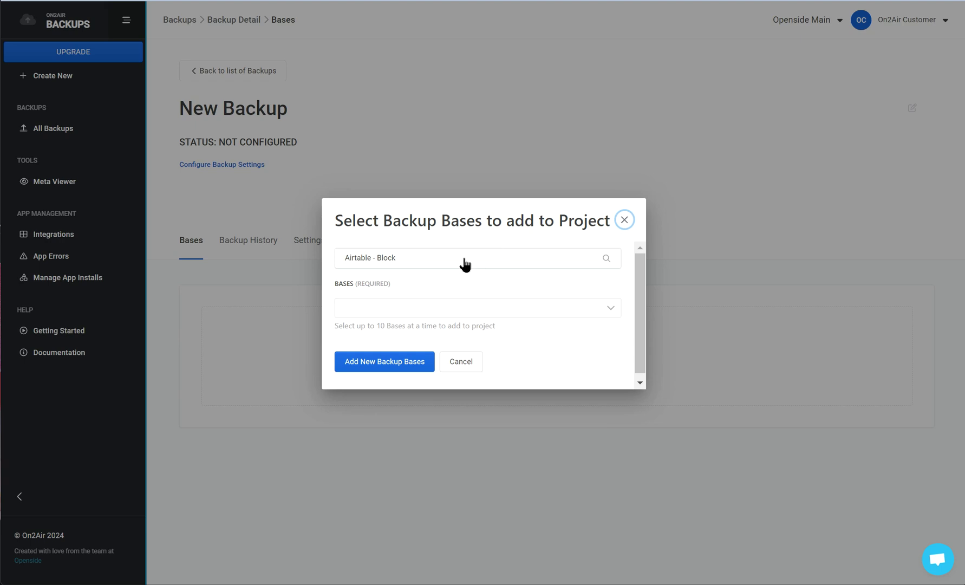
left_click(361, 265)
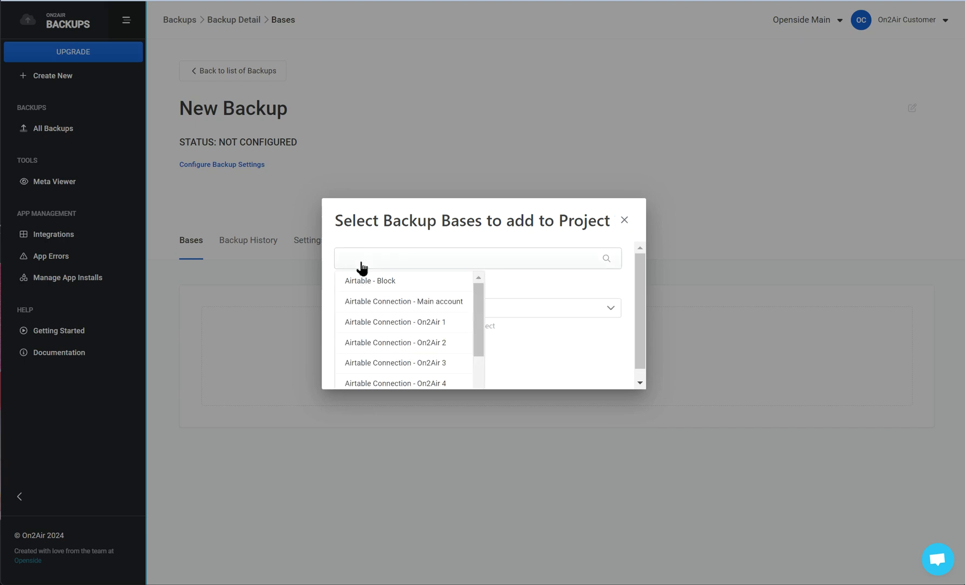
left_click(439, 305)
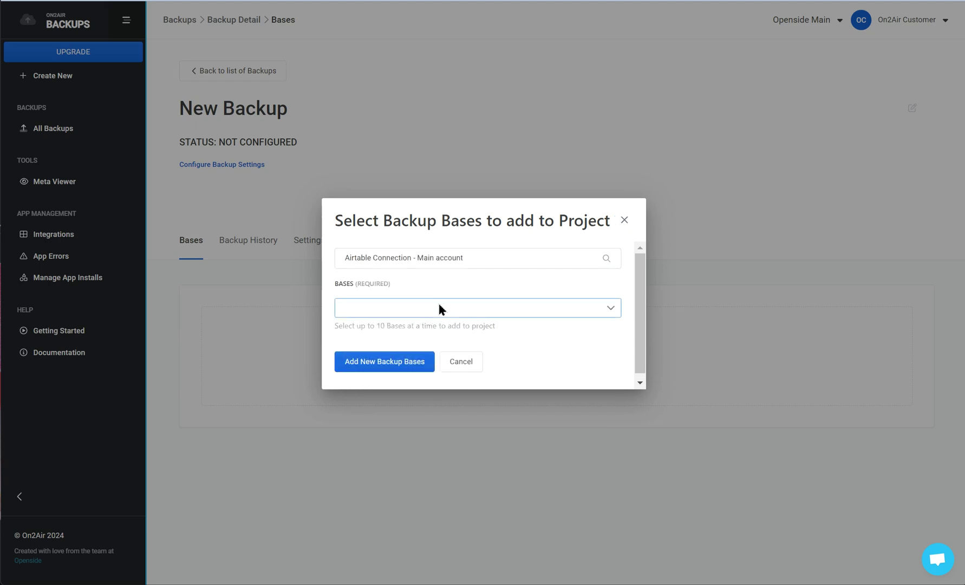
left_click(435, 310)
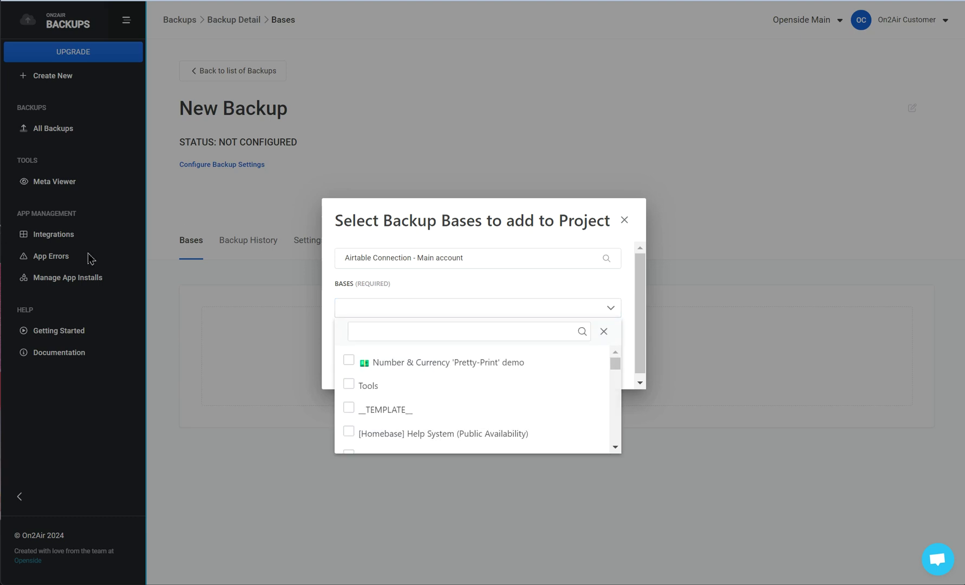
left_click(468, 331)
type("ecomm")
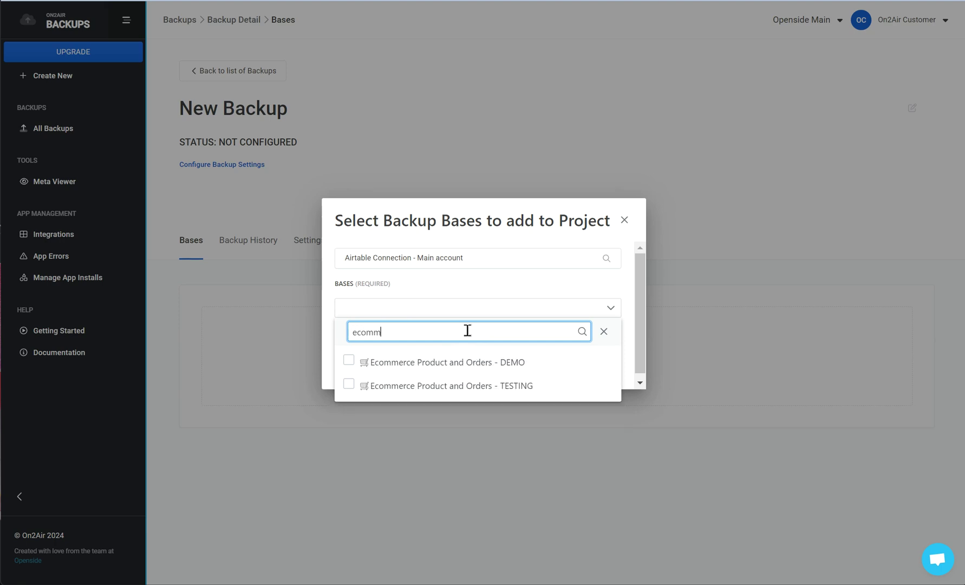
left_click(479, 364)
left_click(589, 290)
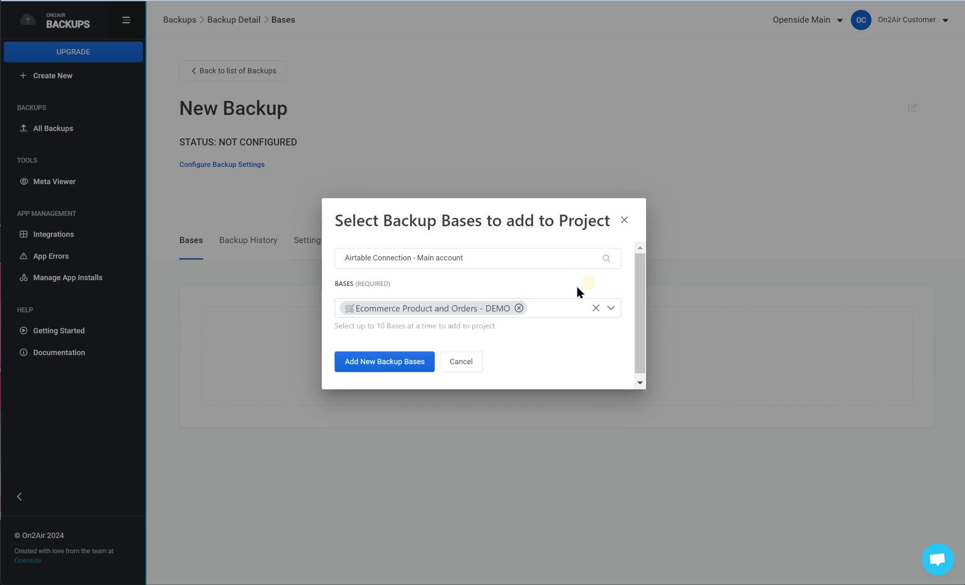
left_click(394, 367)
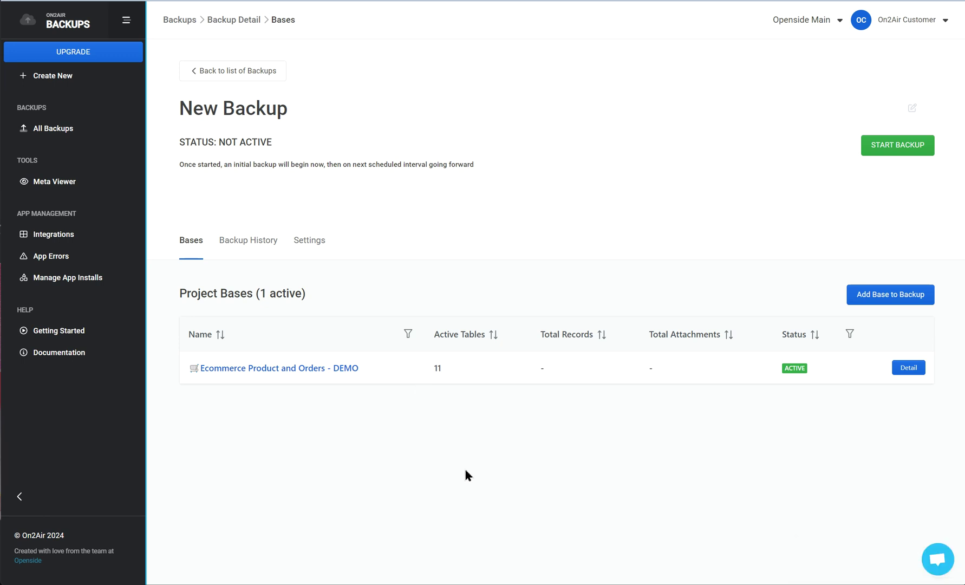
Rename the backup project to Ecommerce 1.
left_click(340, 110)
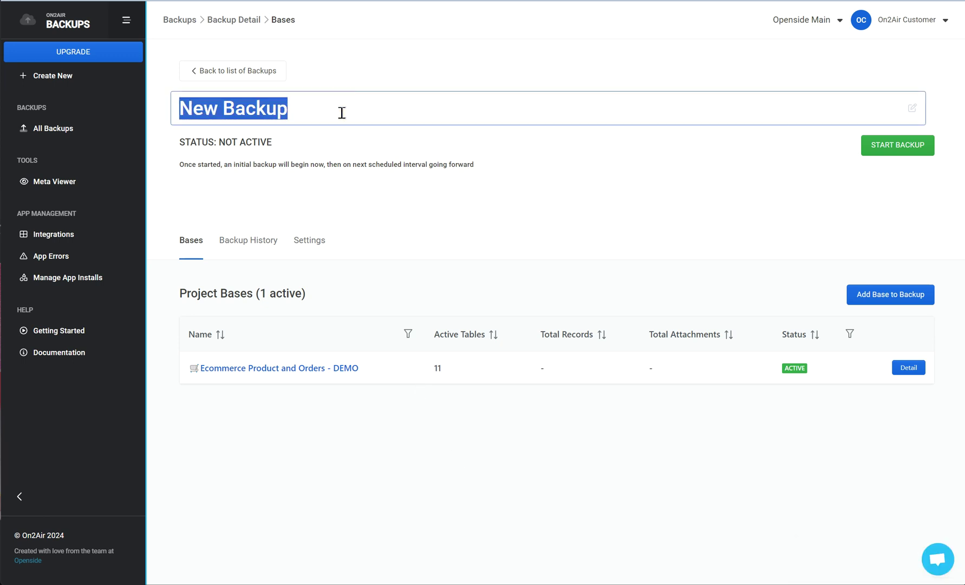
type("Ecommerc")
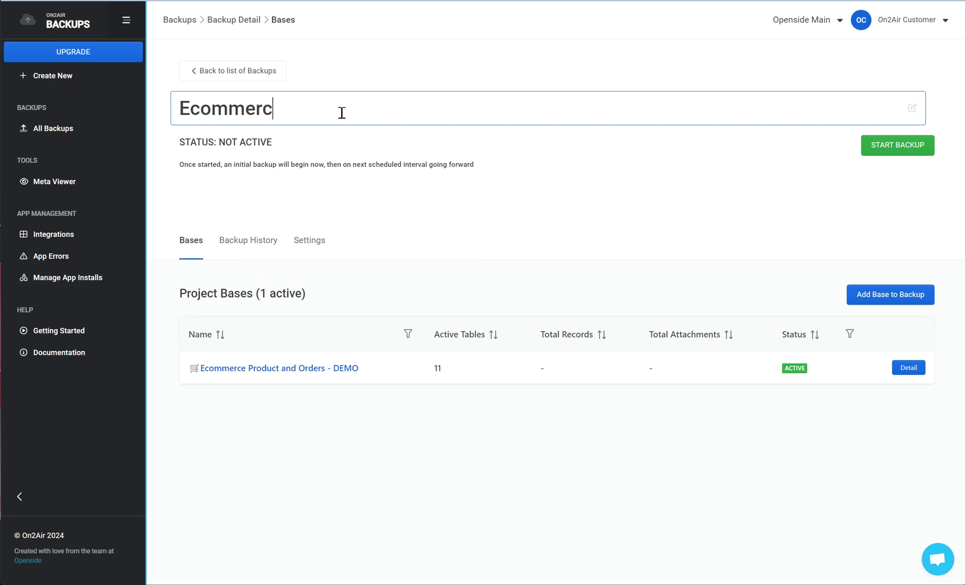
type("e 1")
left_click(580, 196)
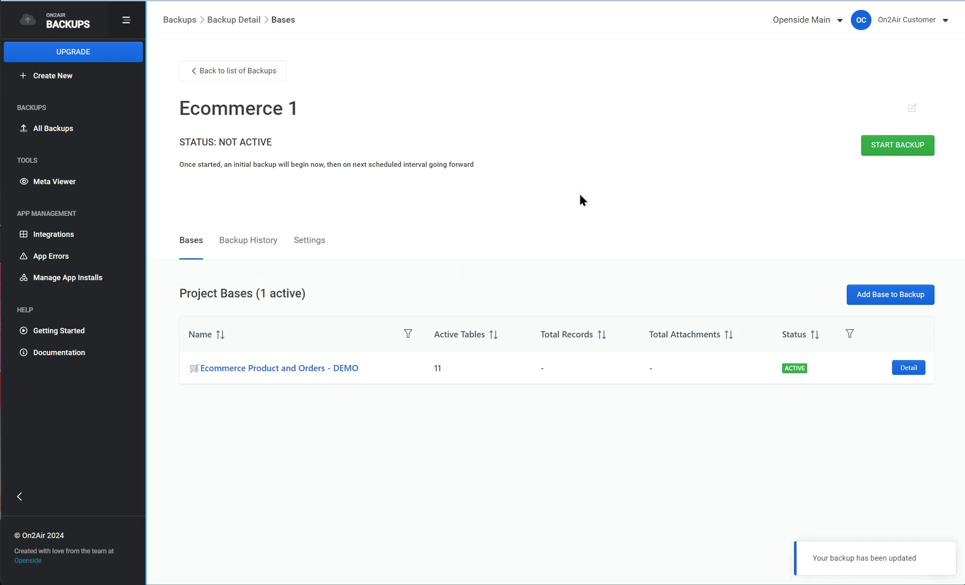
Start the Ecommerce 1 backup, refresh its history log to check the run, and return to its bases.
left_click(902, 145)
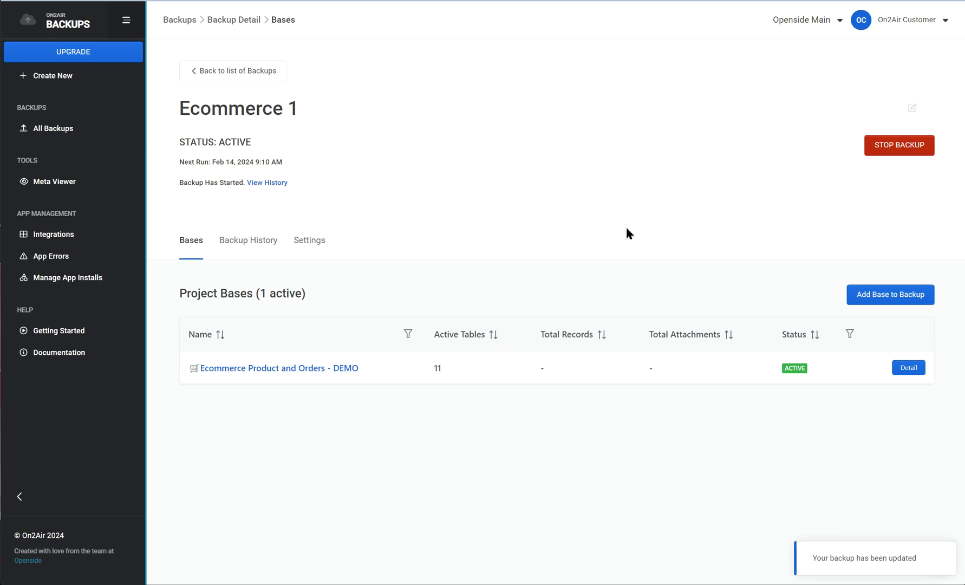
left_click(256, 249)
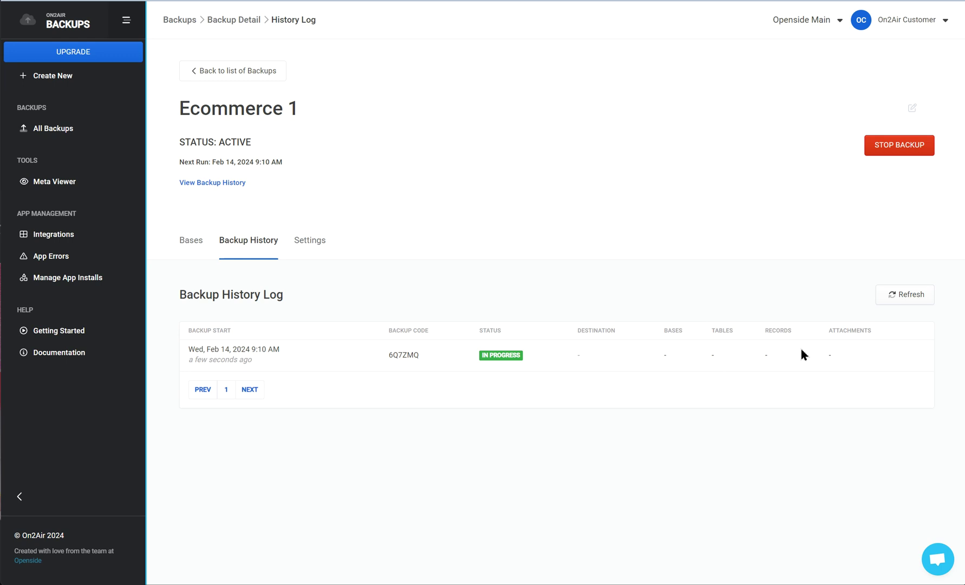
left_click(893, 296)
left_click(192, 244)
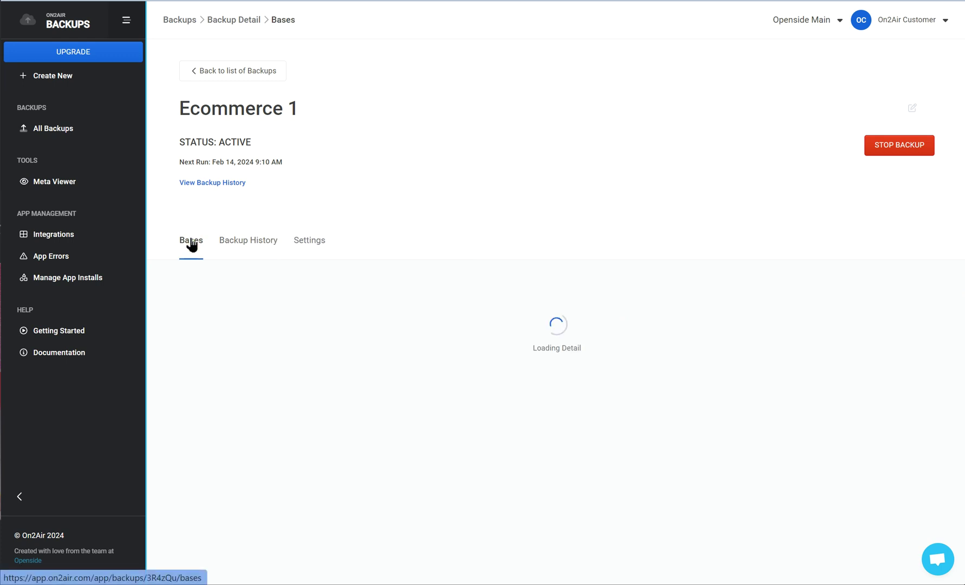
Create a second backup project from the backups list and choose Google Drive Connection - HW NEW for its storage.
left_click(243, 70)
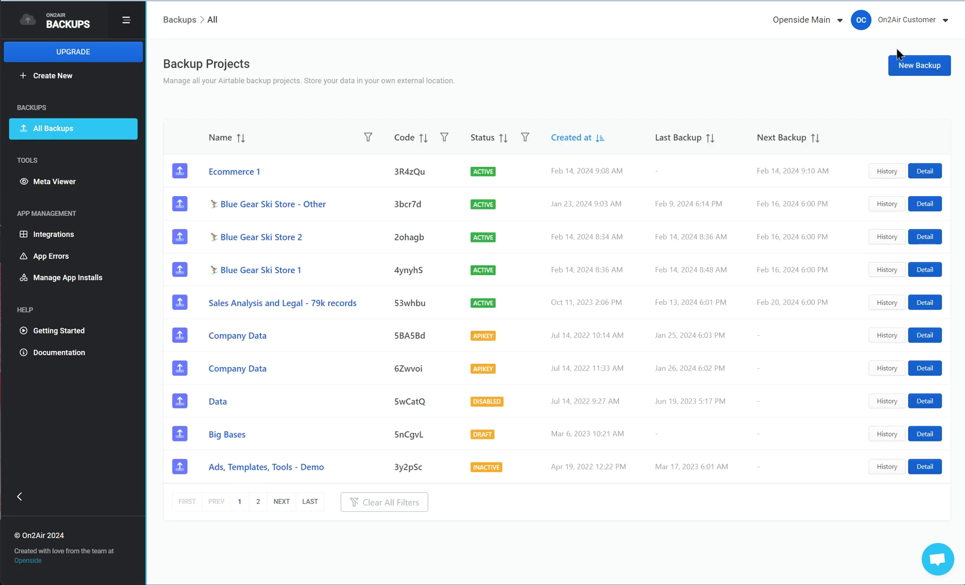
left_click(917, 68)
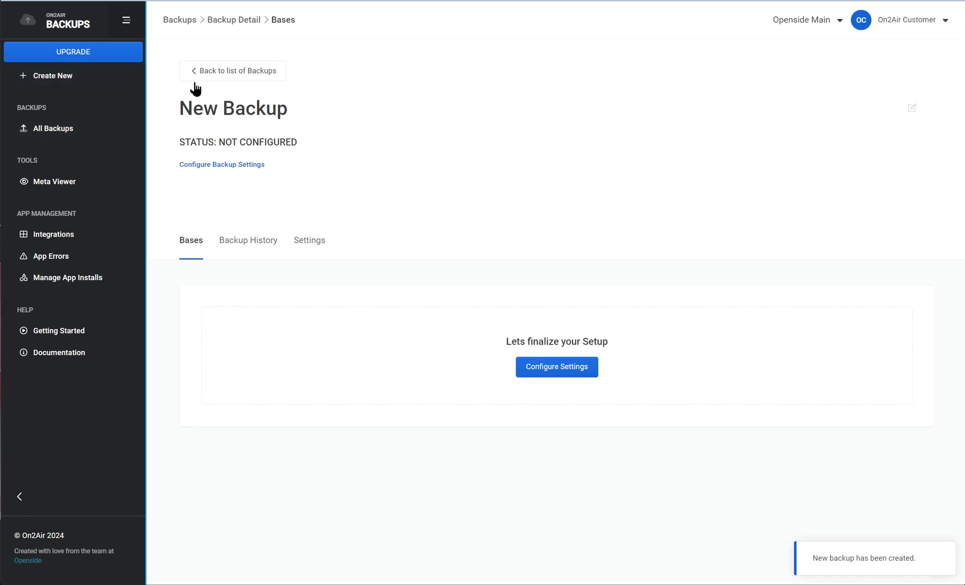
left_click(581, 375)
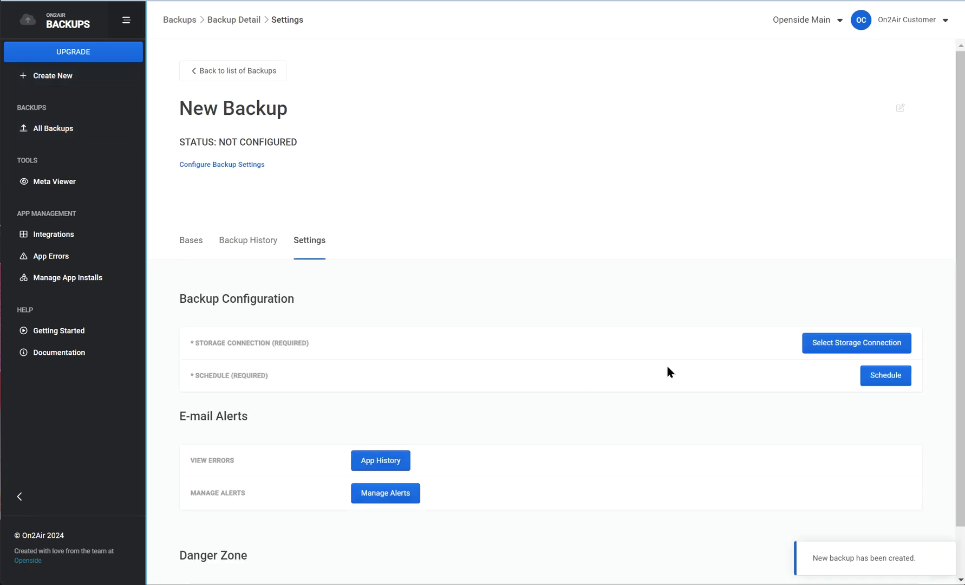
left_click(862, 345)
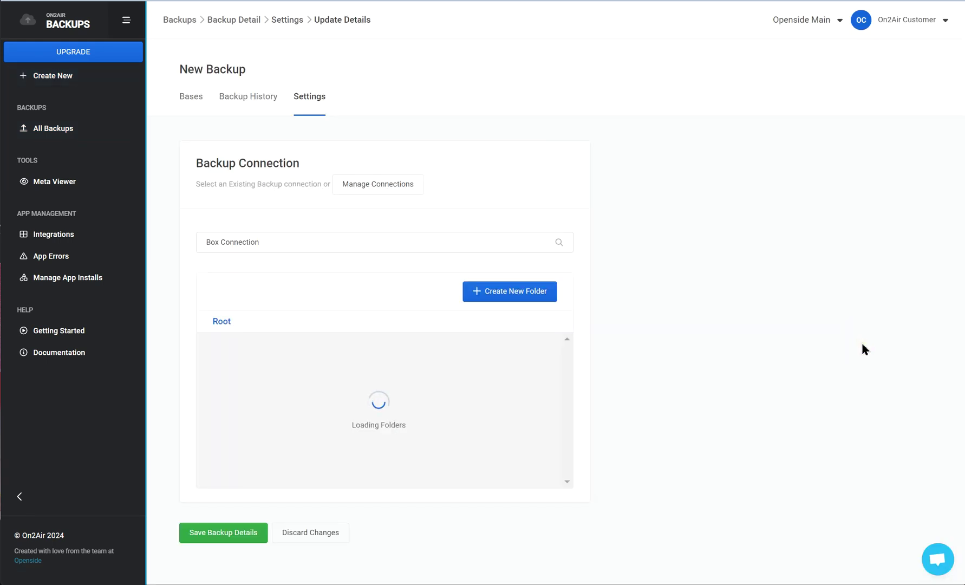
left_click(251, 241)
left_click(307, 327)
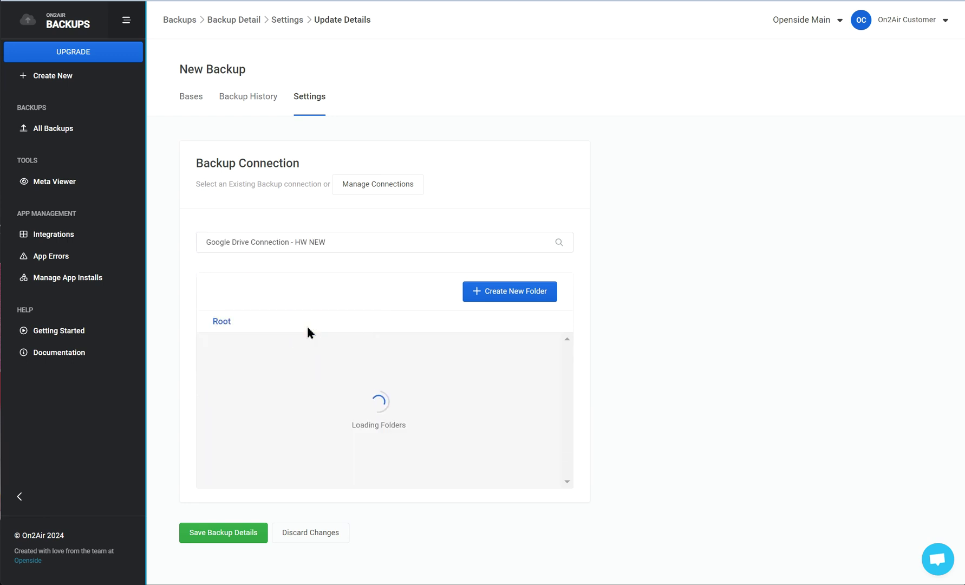
Create a folder named Backup 2 in the root of the Google Drive storage for the second backup.
left_click(510, 292)
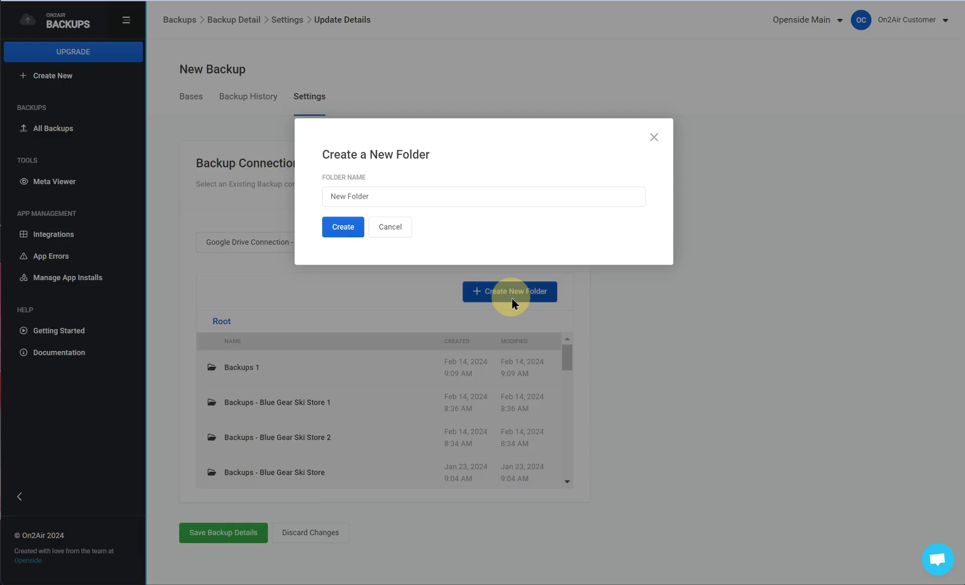
left_click(447, 201)
type("Backup 2")
left_click(353, 228)
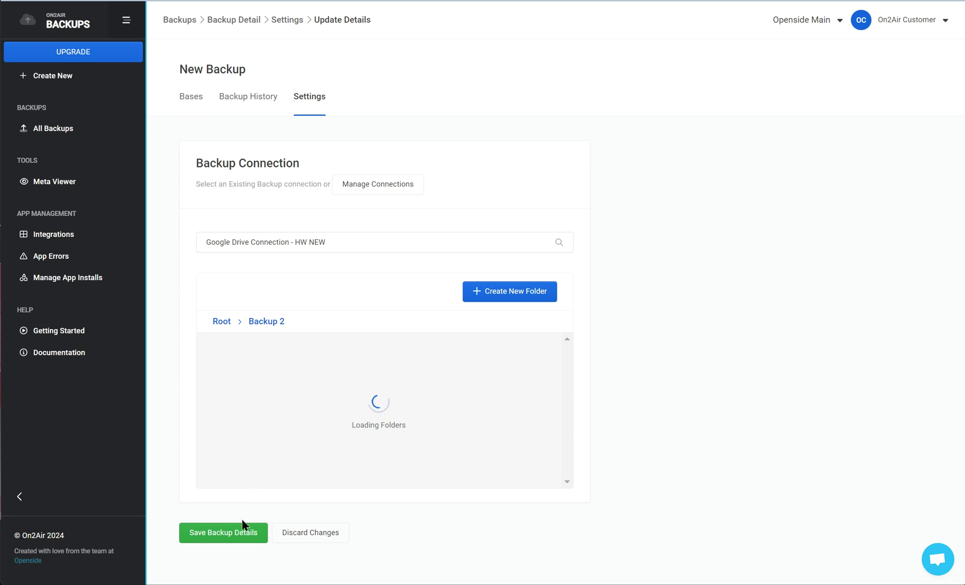
Save the Backup 2 folder as the storage location and schedule the new backup to run weekly on Saturday.
left_click(239, 535)
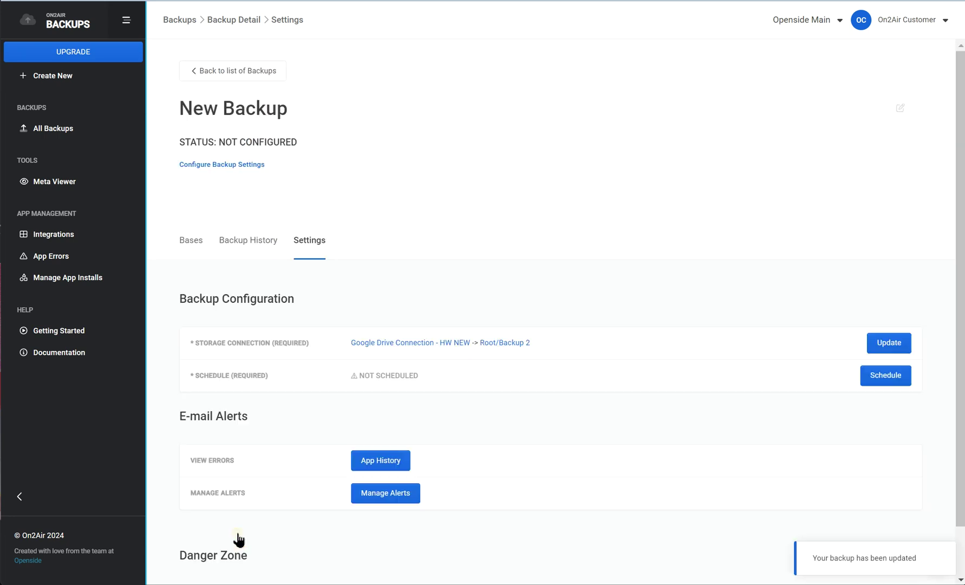
left_click(882, 381)
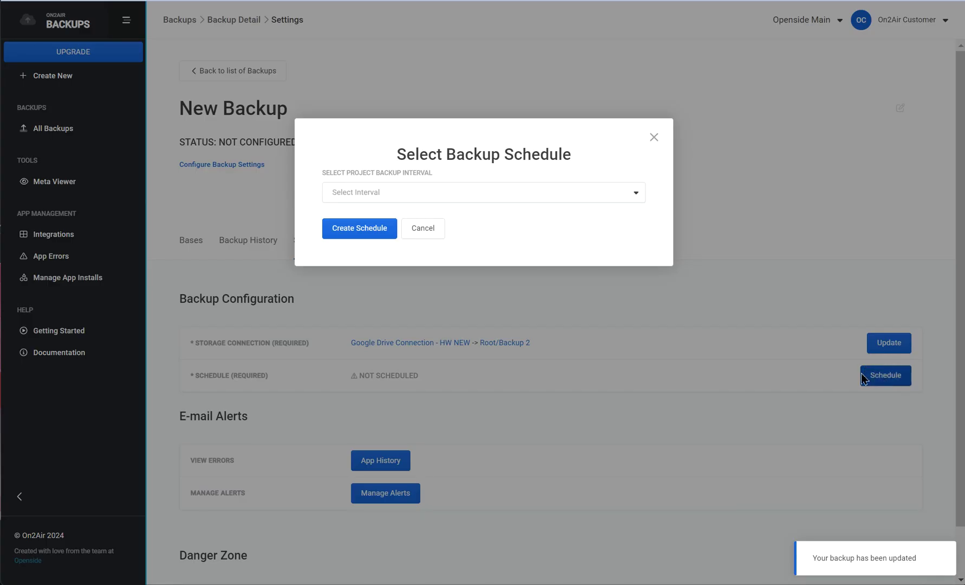
left_click(372, 193)
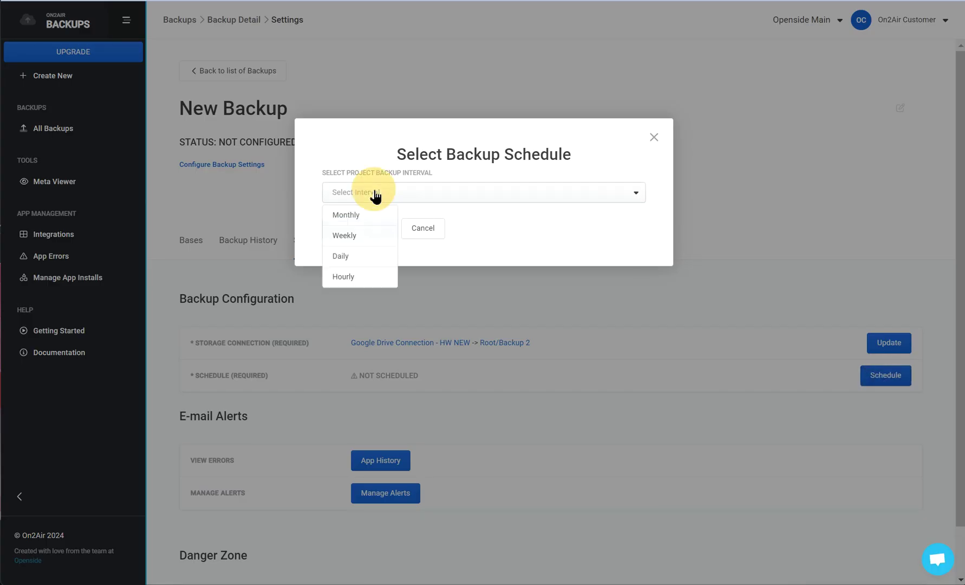
left_click(367, 242)
left_click(480, 228)
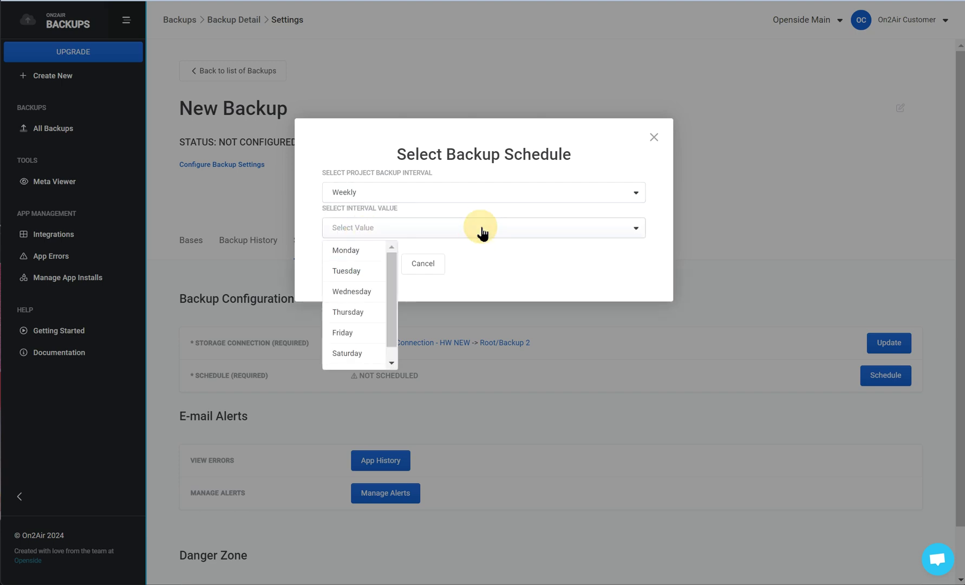
left_click(351, 354)
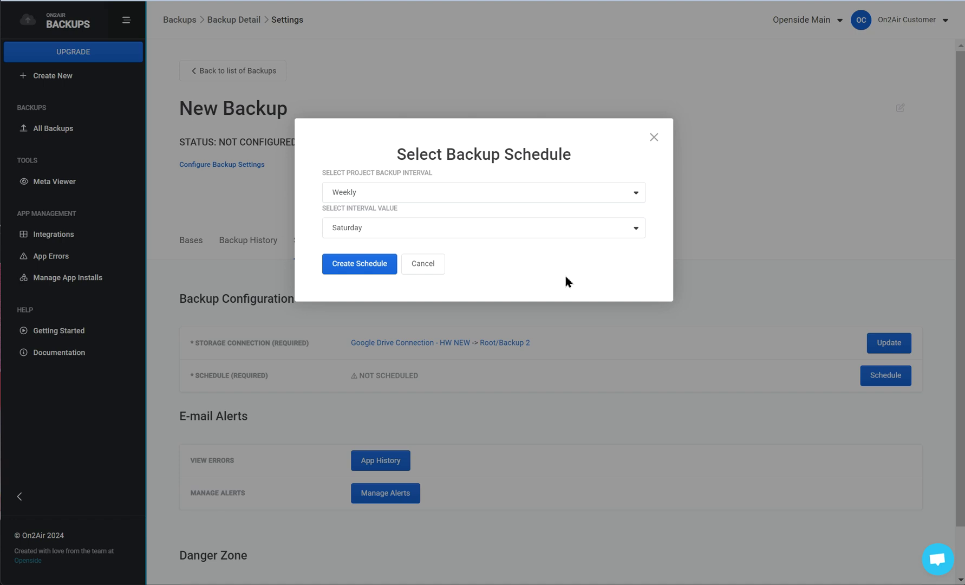
left_click(370, 264)
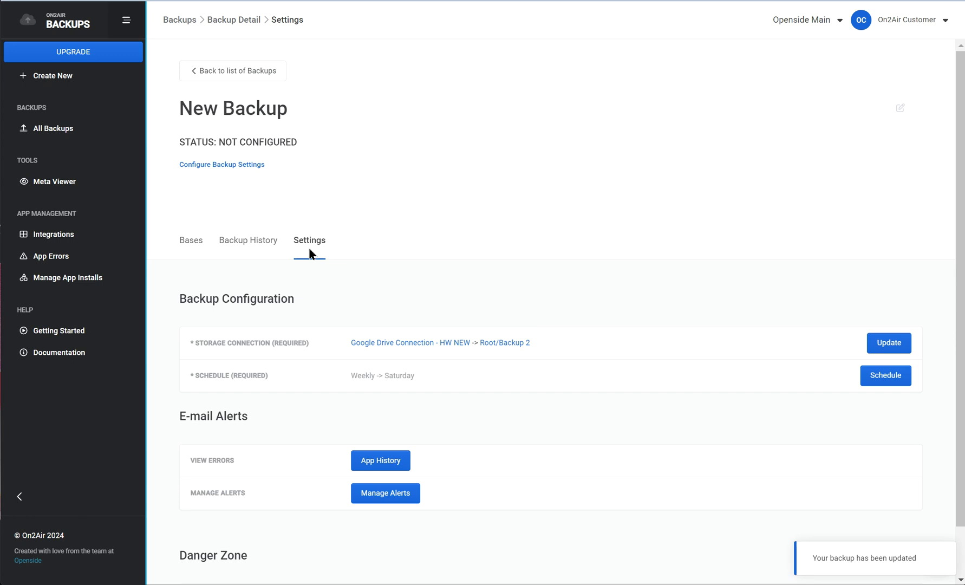
Add the Ecommerce Product and Orders - DEMO base to the new backup from Airtable Connection - Main account.
left_click(191, 240)
left_click(570, 375)
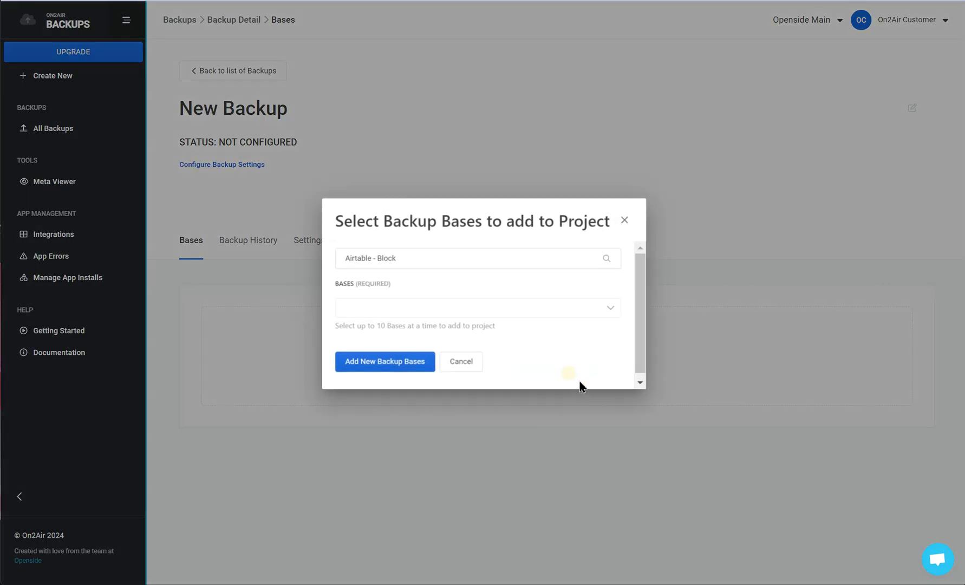
left_click(479, 266)
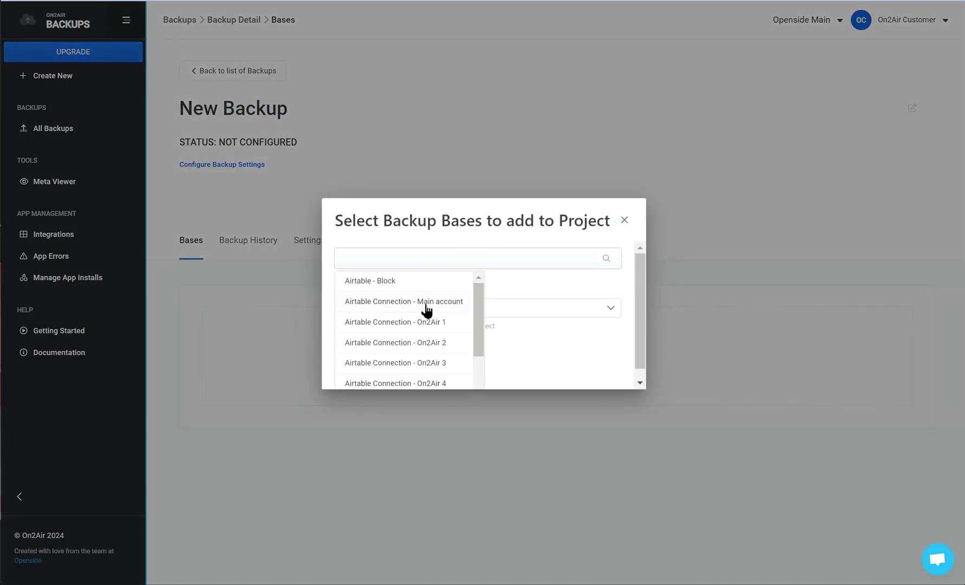
left_click(427, 303)
left_click(476, 306)
left_click(437, 332)
type("ecomme")
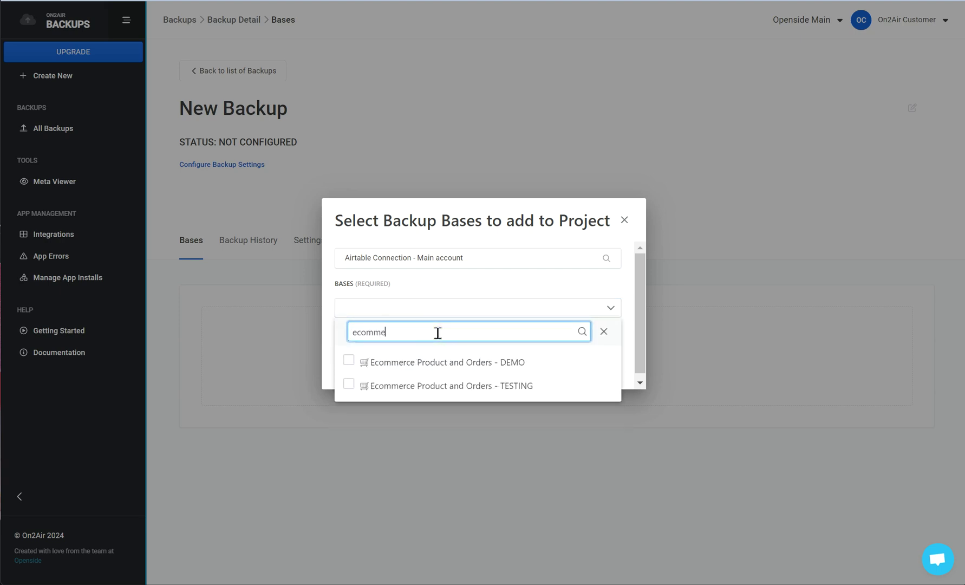
left_click(433, 363)
left_click(555, 288)
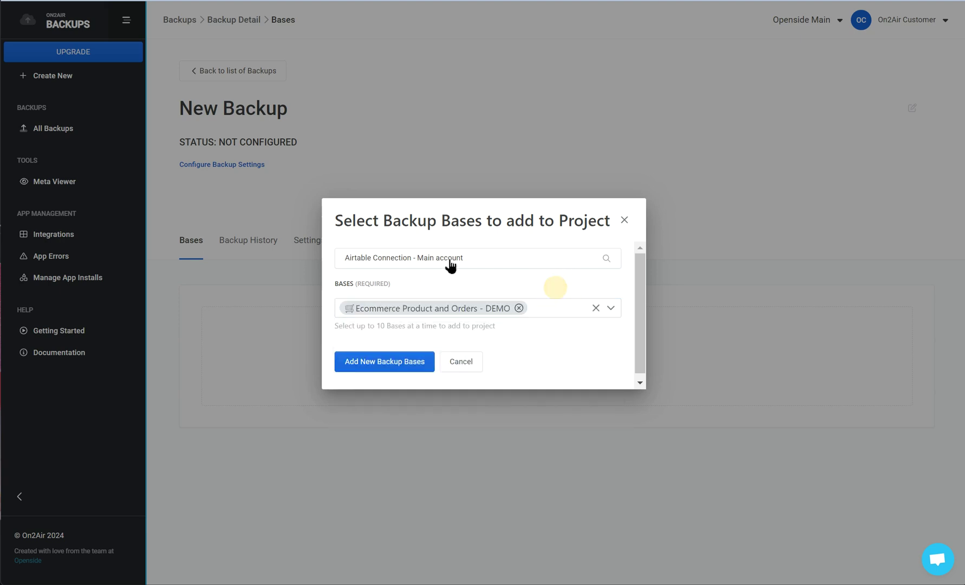
left_click(378, 367)
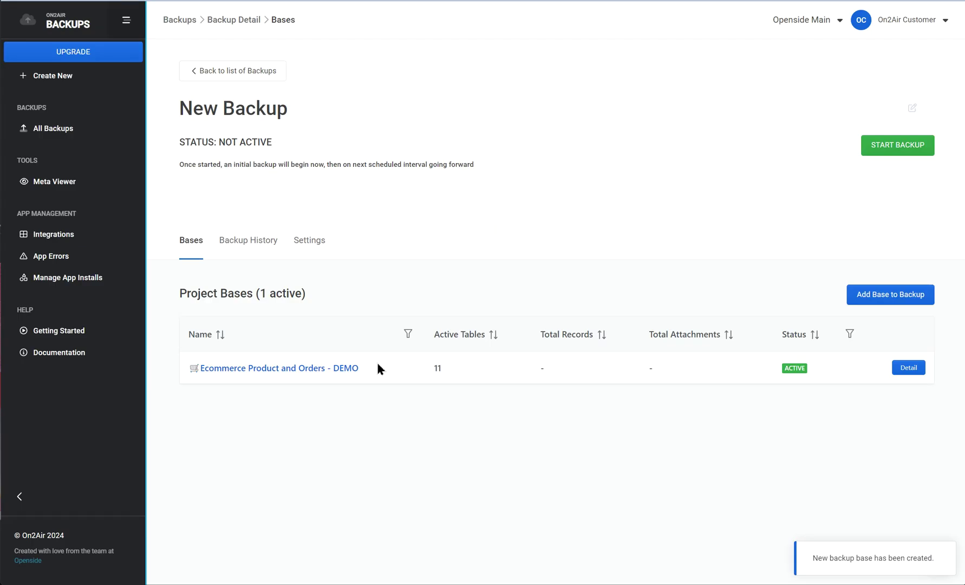
Rename the second backup project to Ecommerce 2.
left_click(336, 106)
key("ctrl+a")
type("Ecommerce 2")
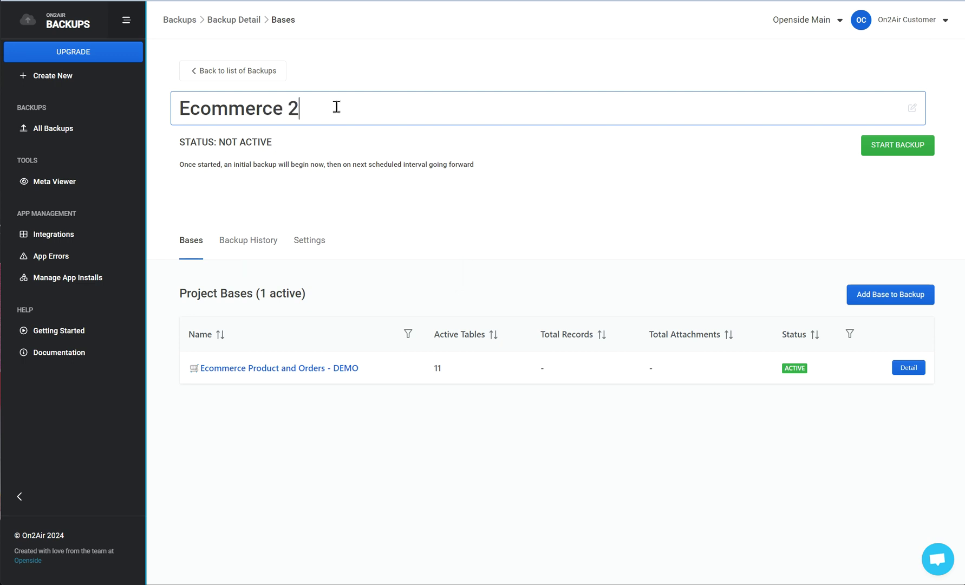
left_click(710, 200)
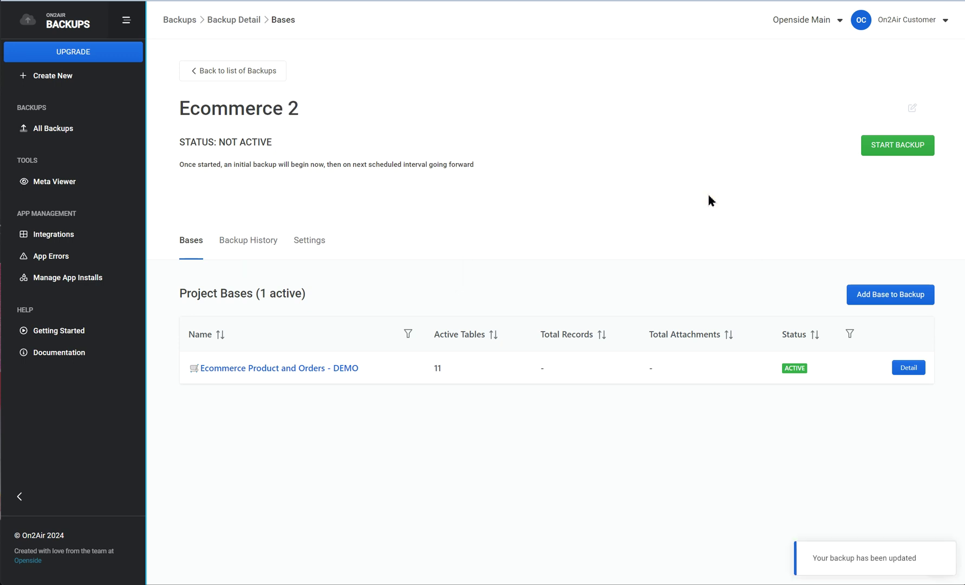
Start the Ecommerce 2 backup and return to the list of backups.
left_click(919, 152)
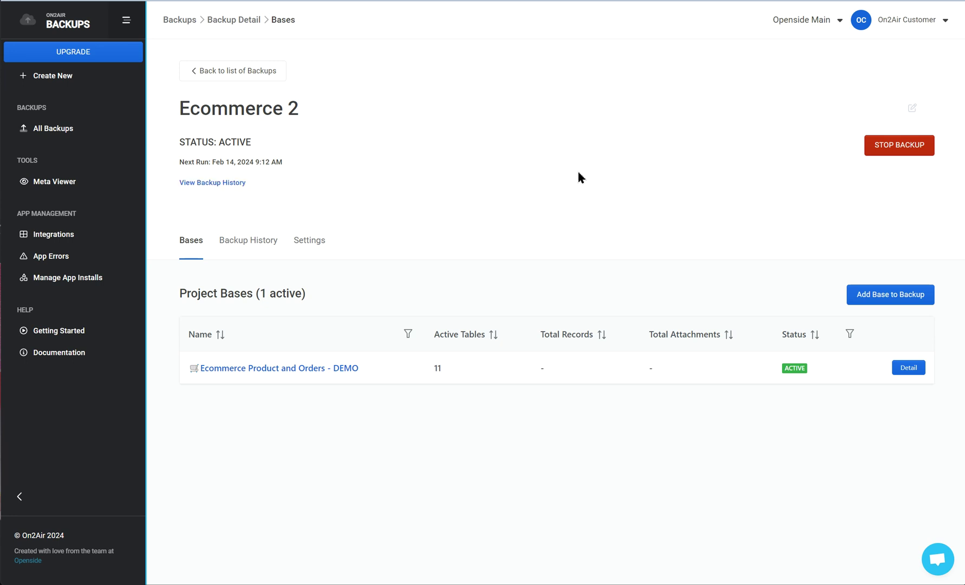
left_click(244, 71)
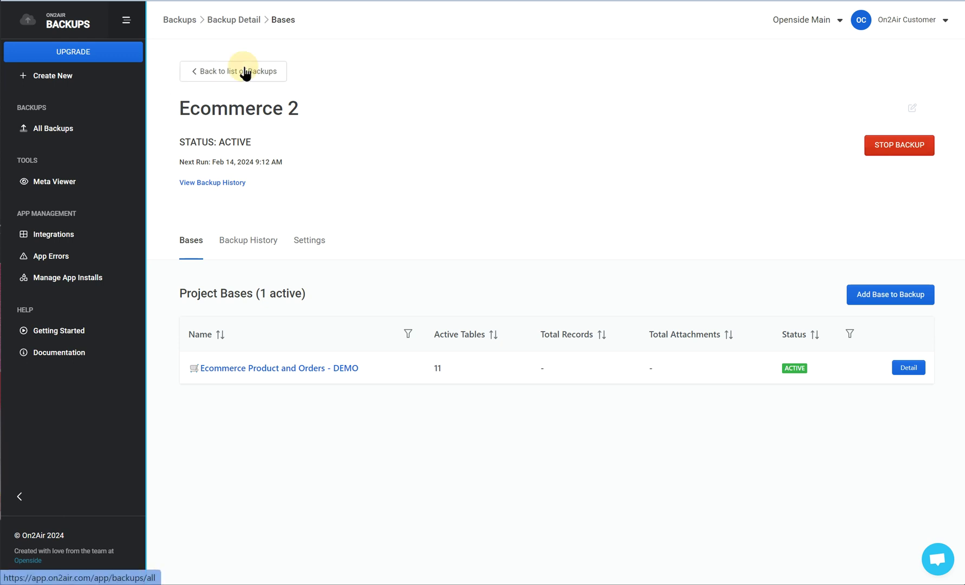